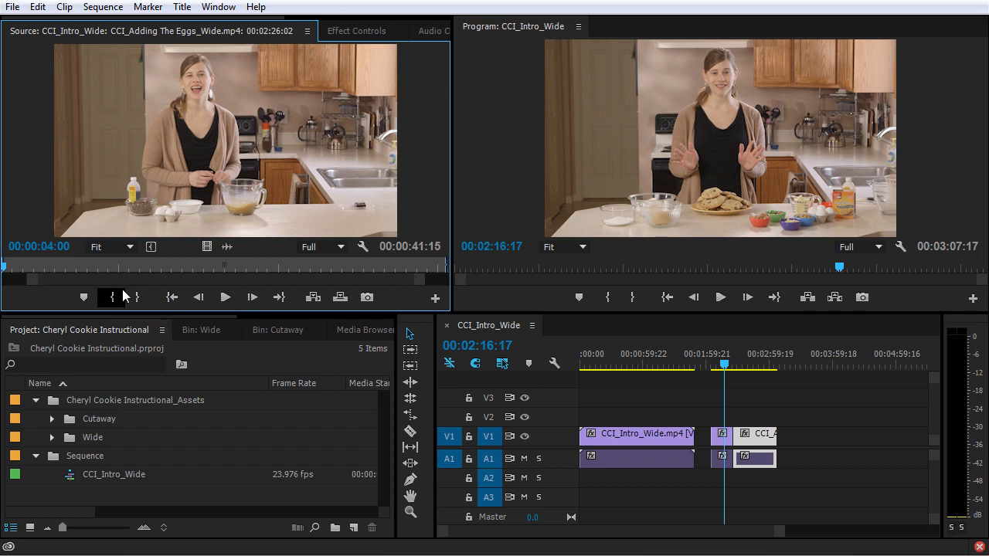
Open CCI_microwave Cutaway.mp4 from the Cutaway bin as the source clip and scrub through its footage.
{"action": "left_click", "coordinate": [51, 418]}
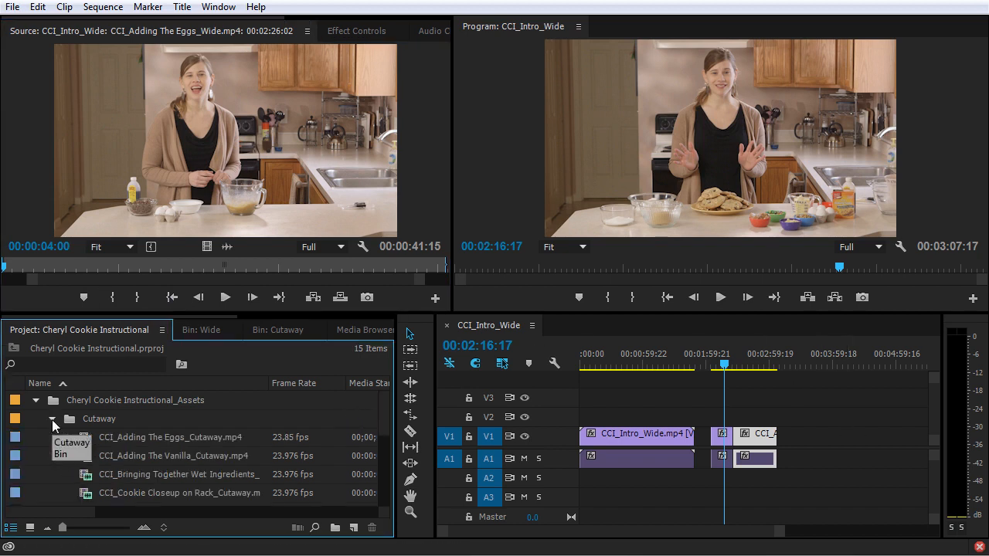
{"action": "scroll", "coordinate": [110, 425], "scroll_direction": "down", "scroll_amount": 5}
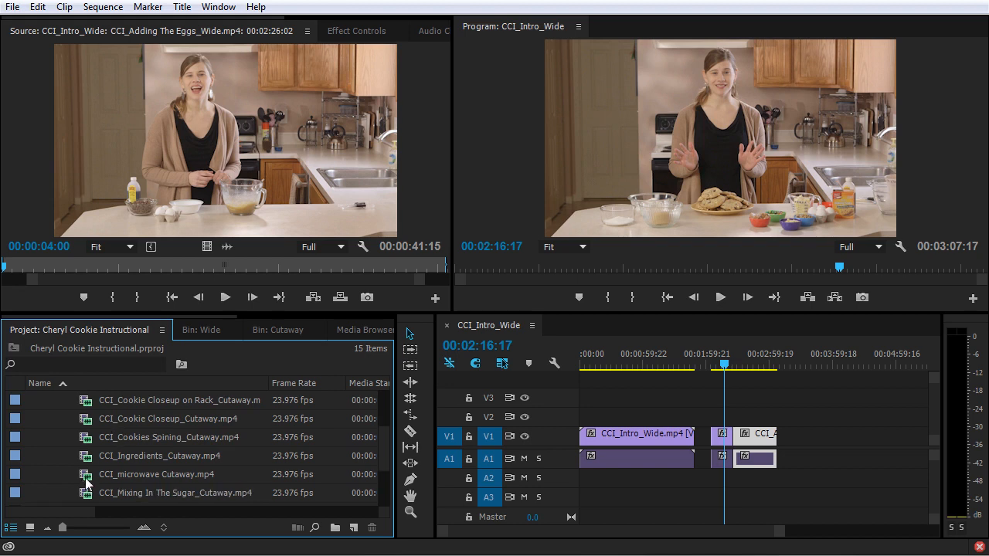
{"action": "double_click", "coordinate": [100, 474]}
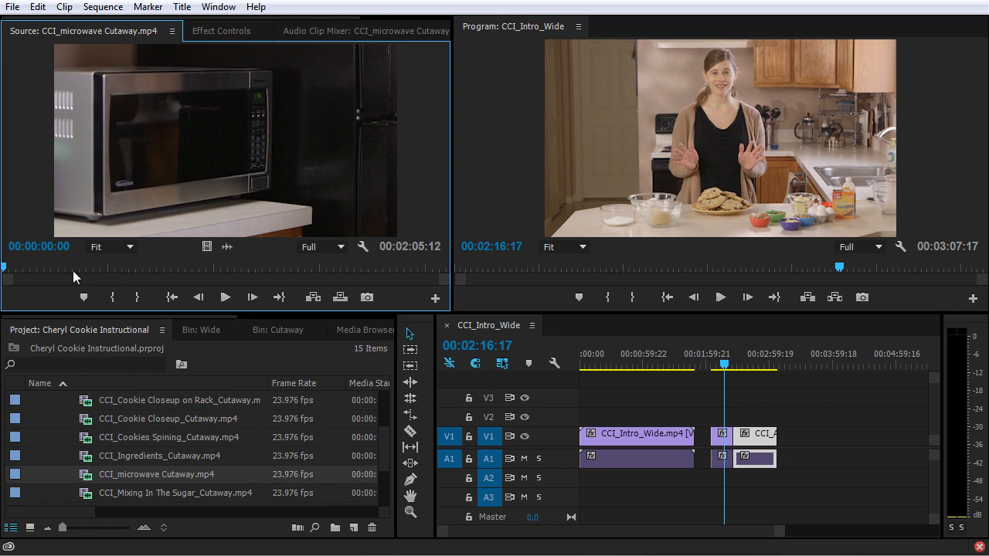
{"action": "left_click_drag", "start_coordinate": [13, 268], "coordinate": [368, 267]}
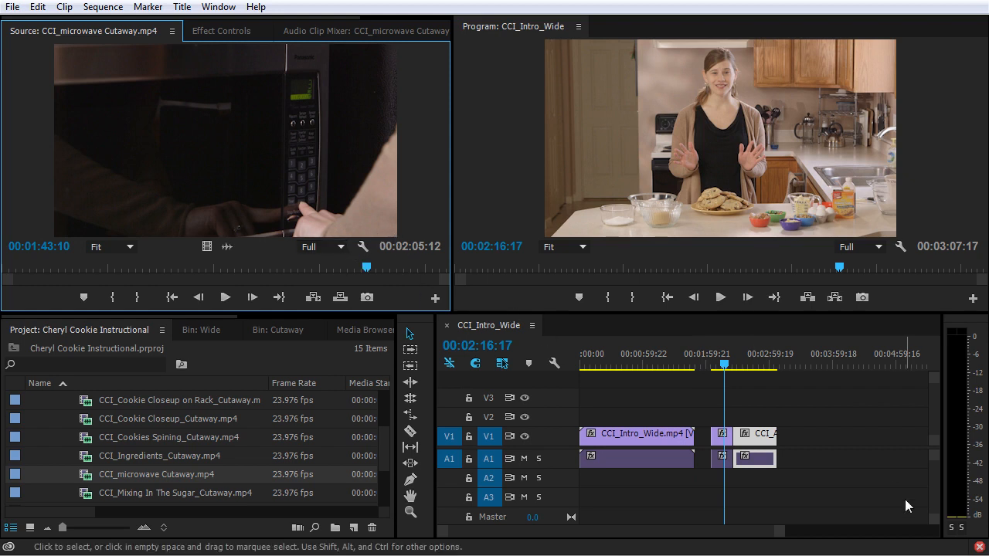
Mark the butter being put in the microwave with an In point at 00:01:18:22 and an Out point at 00:01:26:03.
{"action": "left_click", "coordinate": [244, 267]}
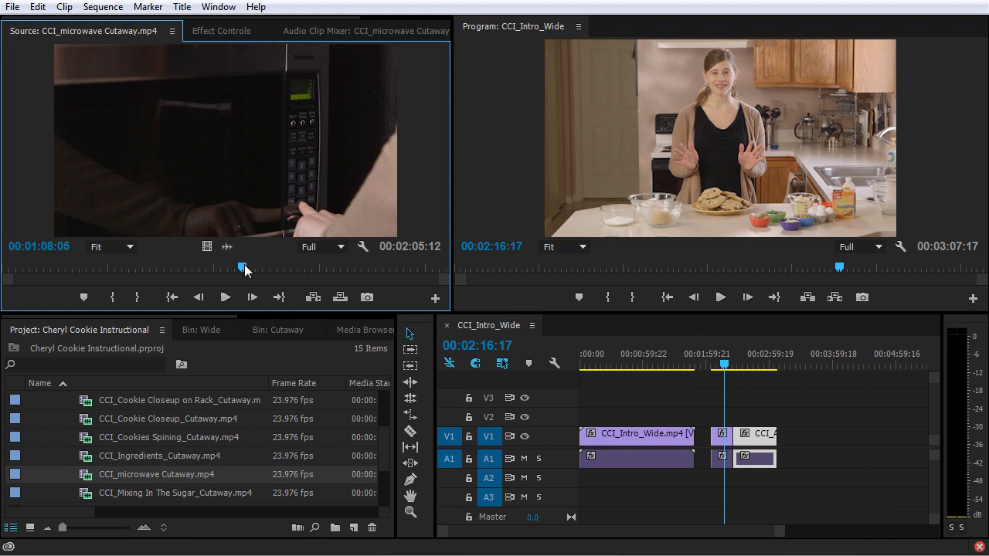
{"action": "left_click_drag", "start_coordinate": [243, 267], "coordinate": [294, 267]}
{"action": "key", "text": "space"}
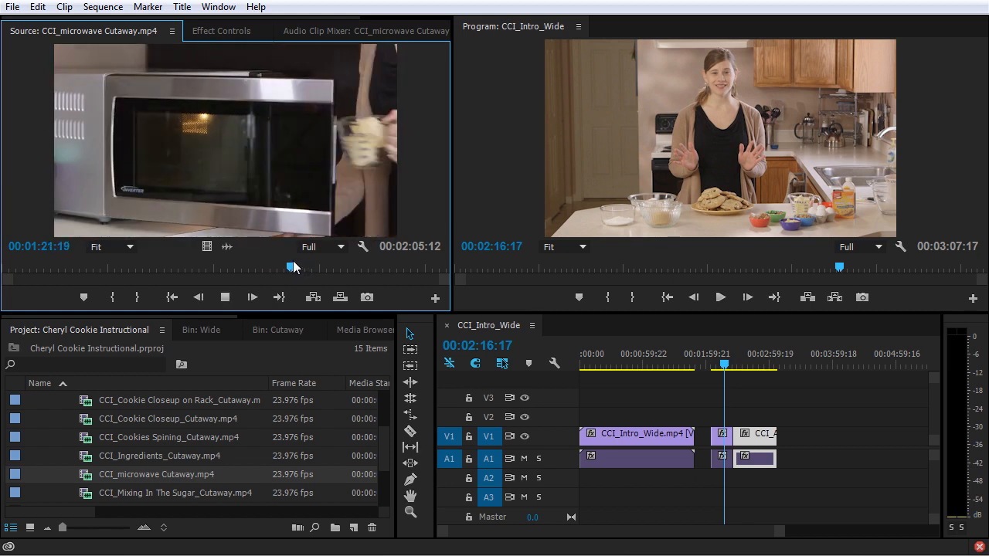
{"action": "left_click_drag", "start_coordinate": [294, 267], "coordinate": [279, 267]}
{"action": "key", "text": "space"}
{"action": "left_click", "coordinate": [108, 298]}
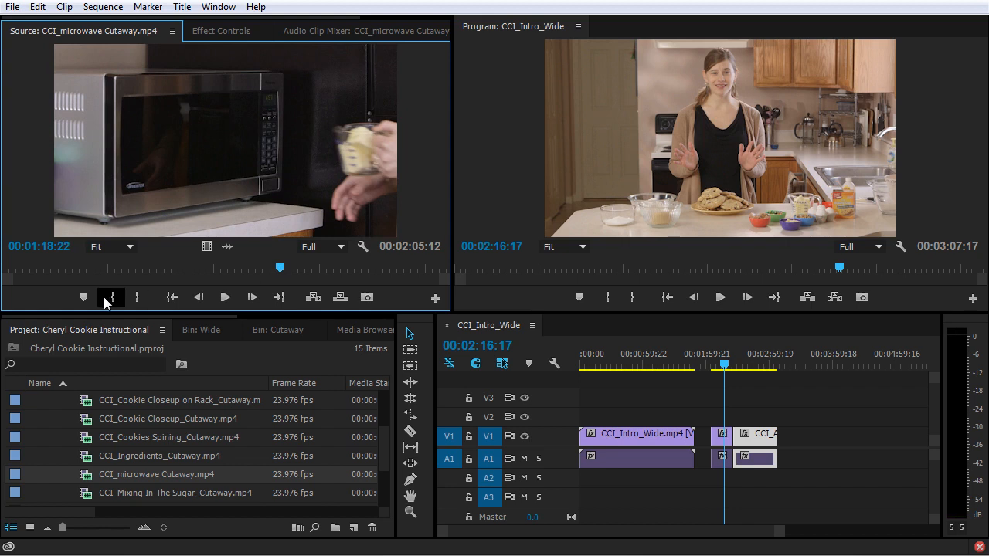
{"action": "key", "text": "space"}
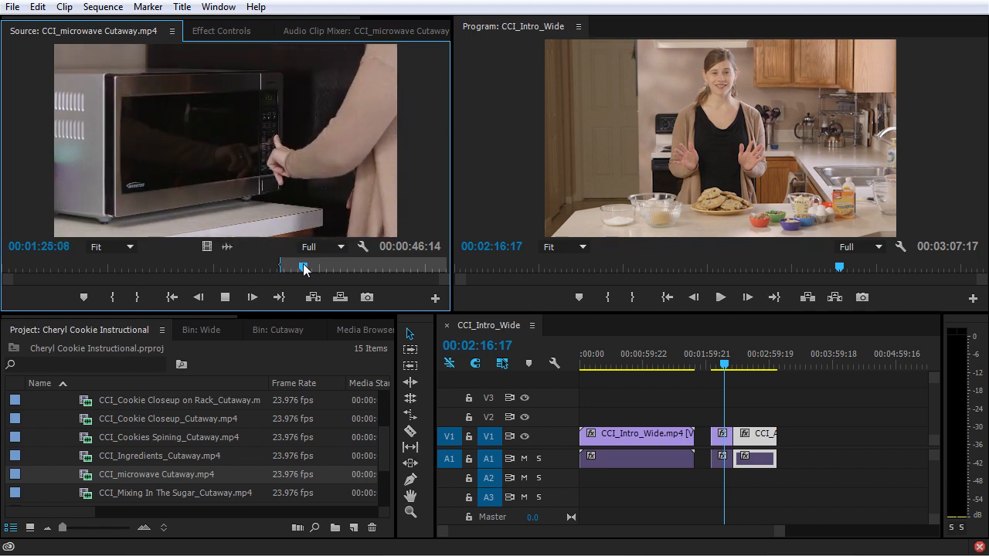
{"action": "key", "text": "space"}
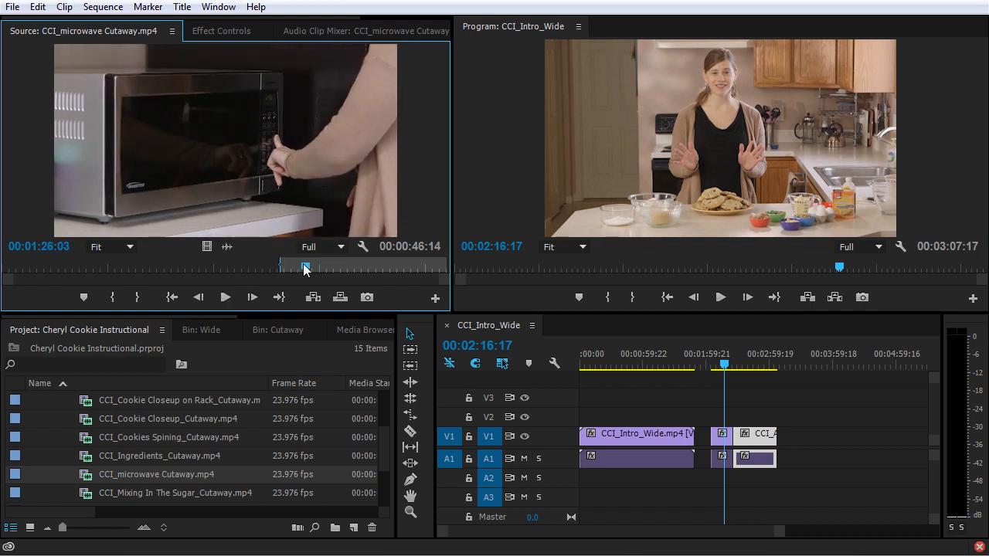
{"action": "left_click", "coordinate": [140, 296]}
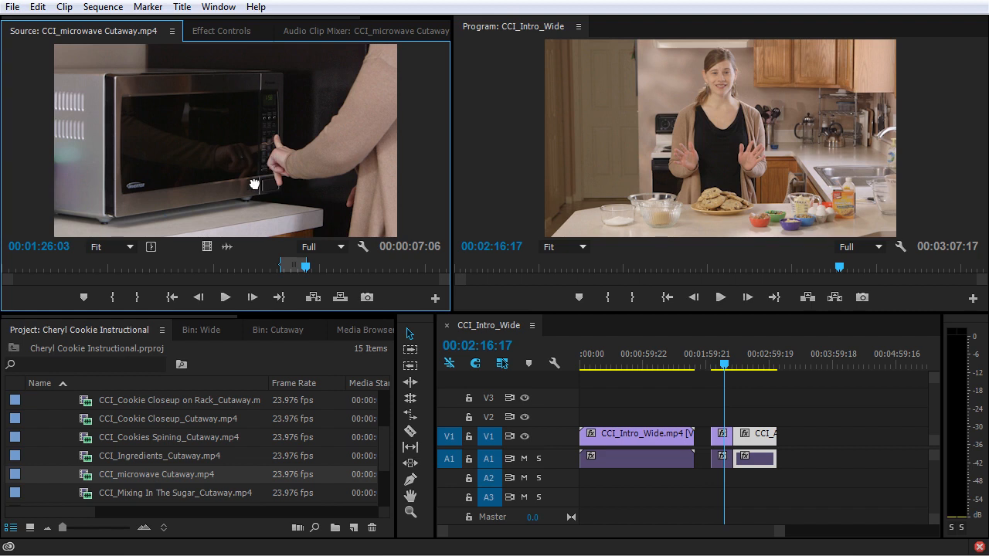
Make a subclip of the marked range in the project, named CCI_microwave Cutaway_Butter In.
{"action": "left_click_drag", "start_coordinate": [227, 247], "coordinate": [169, 438]}
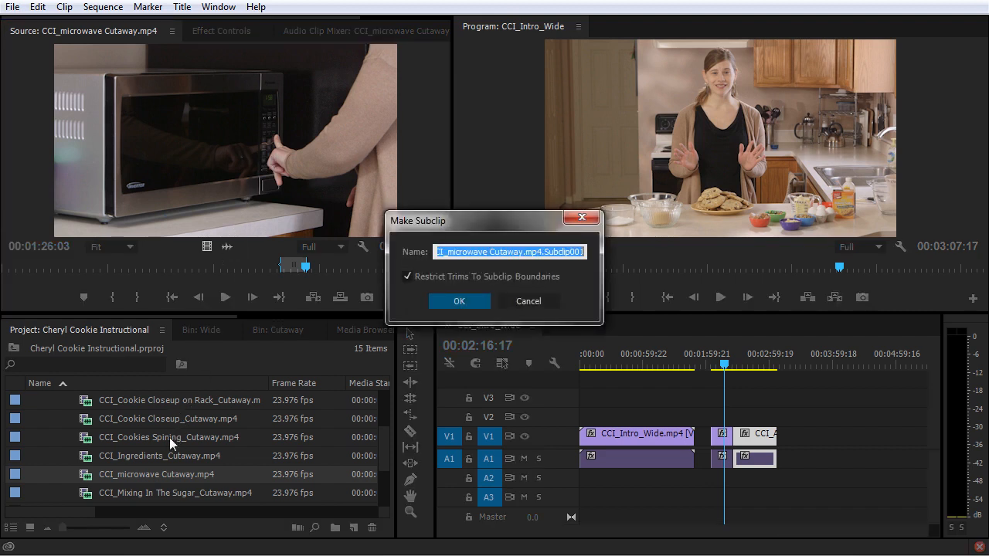
{"action": "left_click", "coordinate": [441, 252]}
{"action": "double_click", "coordinate": [448, 252]}
{"action": "left_click", "coordinate": [530, 252]}
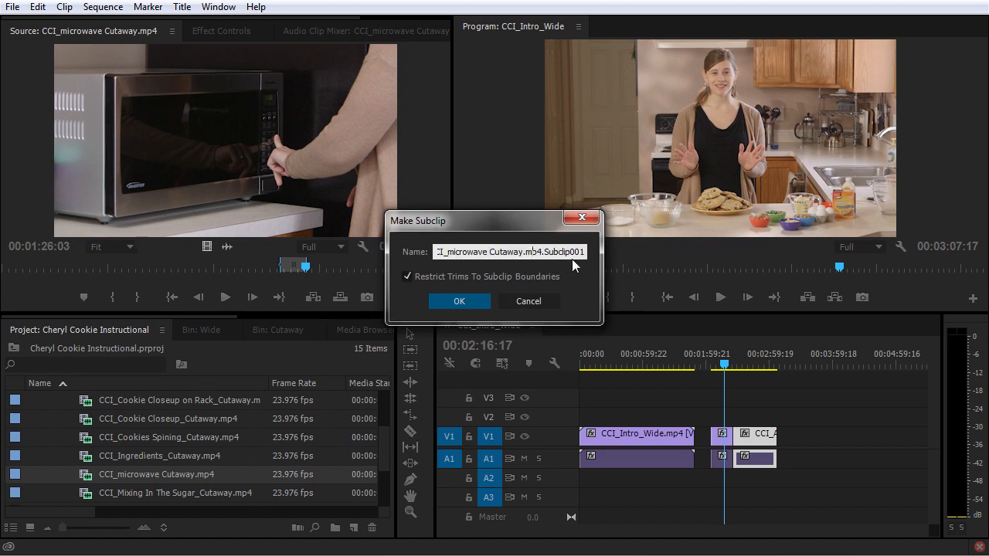
{"action": "left_click", "coordinate": [586, 253], "text": "shift"}
{"action": "key", "text": "BackSpace"}
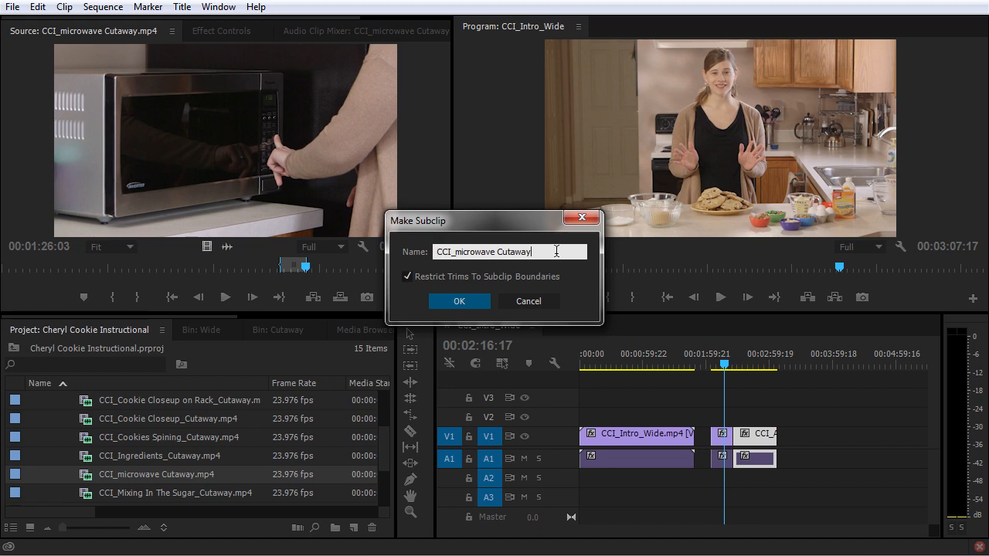
{"action": "type", "text": "_Butter In"}
{"action": "left_click", "coordinate": [464, 298]}
{"action": "scroll", "coordinate": [220, 404], "scroll_direction": "down", "scroll_amount": 2}
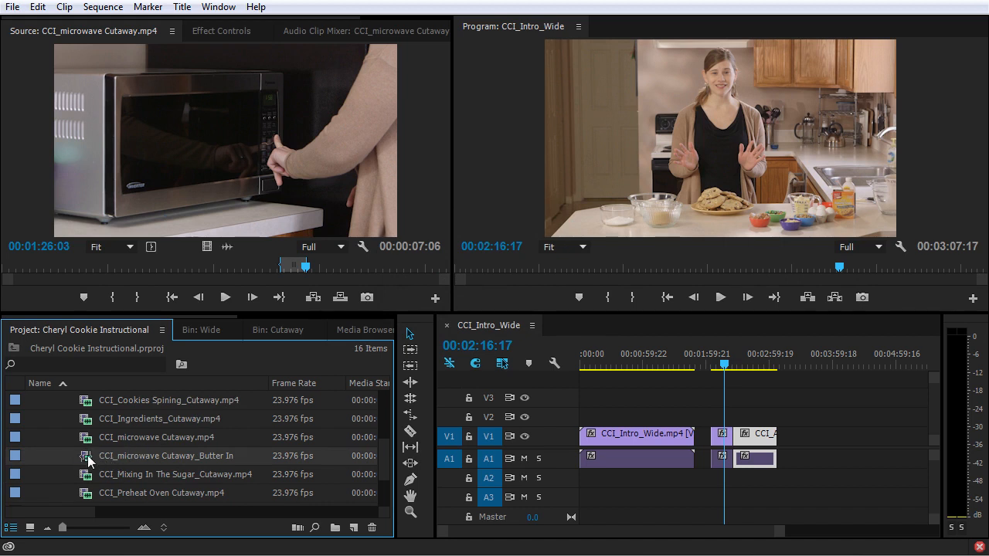
Mark a second range of the source clip from 00:01:40:19 to 00:01:52:14.
{"action": "left_click_drag", "start_coordinate": [313, 272], "coordinate": [356, 268]}
{"action": "left_click", "coordinate": [112, 297]}
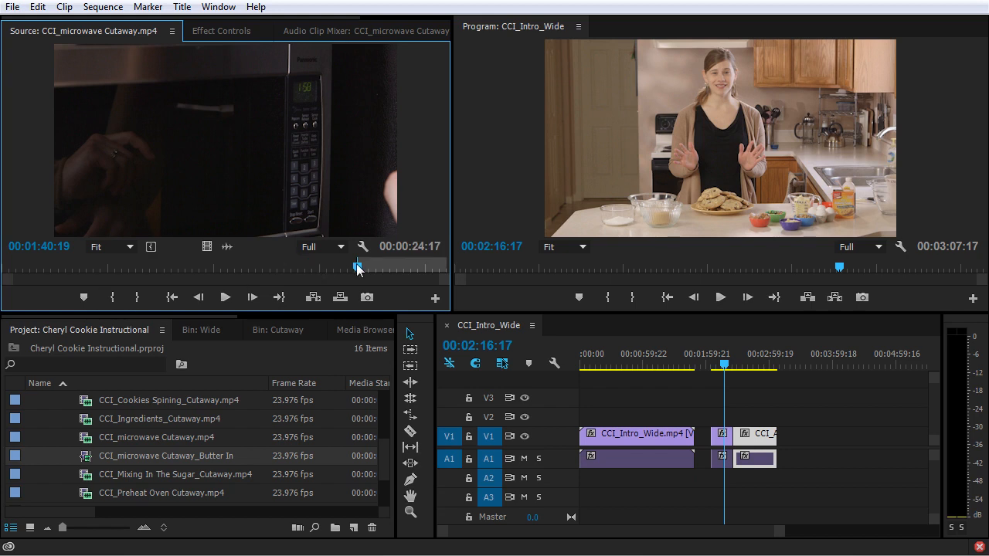
{"action": "left_click_drag", "start_coordinate": [357, 268], "coordinate": [399, 267]}
{"action": "left_click", "coordinate": [140, 299]}
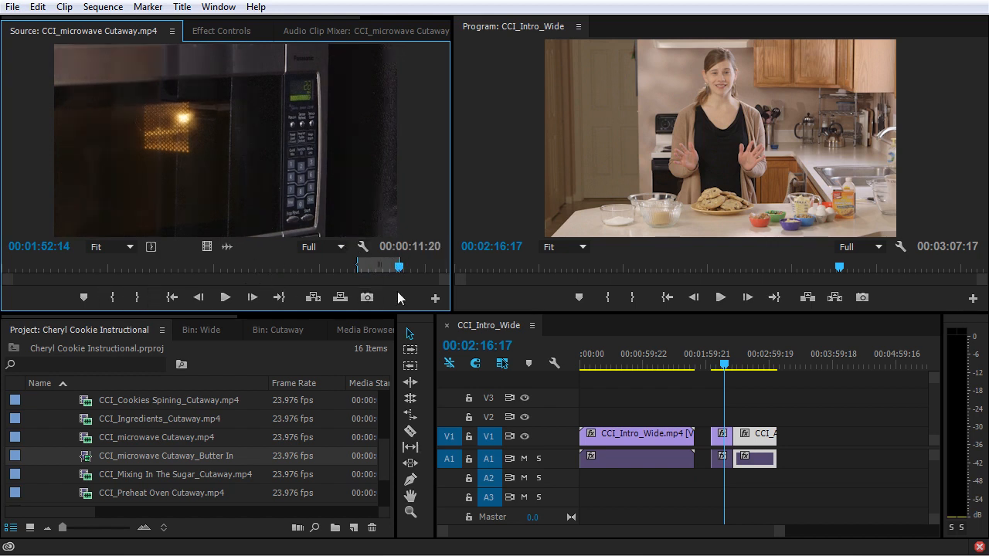
Make a subclip of the second range named CCI_microwave Cutaway_Enter 30, with trims restricted to subclip boundaries.
{"action": "left_click", "coordinate": [65, 8]}
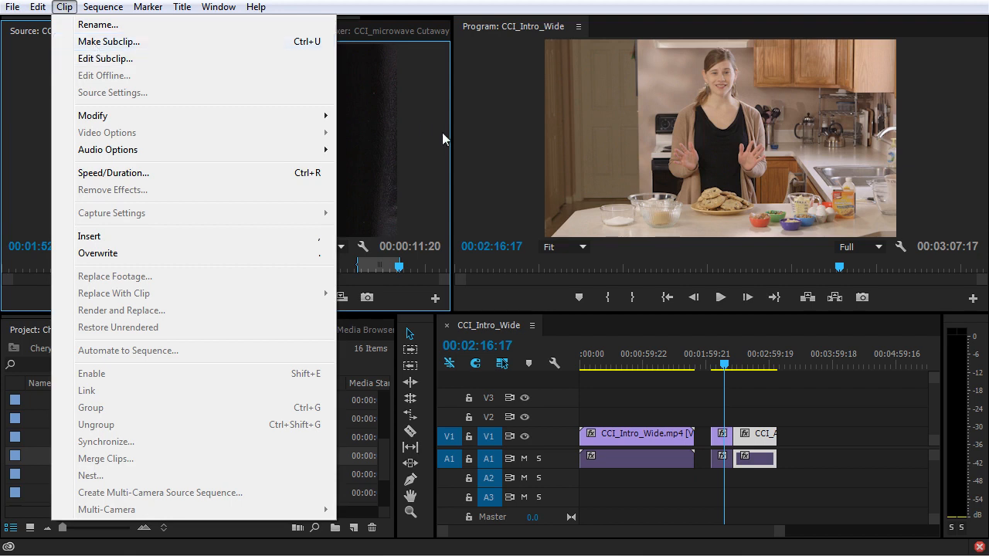
{"action": "left_click", "coordinate": [345, 154]}
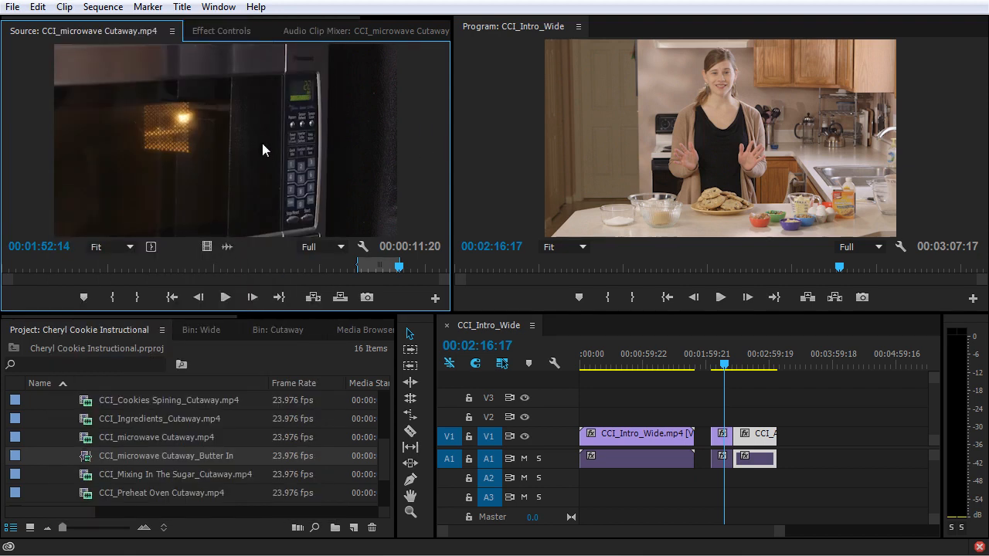
{"action": "key", "text": "ctrl+u"}
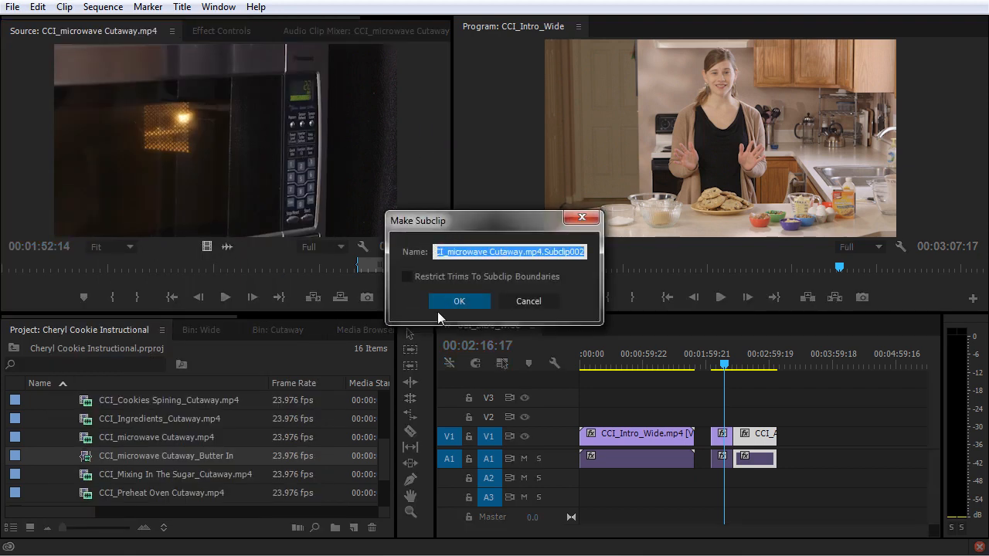
{"action": "left_click", "coordinate": [474, 252]}
{"action": "key", "text": "End"}
{"action": "key", "text": "BackSpace"}
{"action": "key", "text": "BackSpace"}
{"action": "key", "text": "BackSpace"}
{"action": "key", "text": "BackSpace"}
{"action": "key", "text": "BackSpace"}
{"action": "key", "text": "BackSpace"}
{"action": "key", "text": "BackSpace"}
{"action": "key", "text": "BackSpace"}
{"action": "key", "text": "BackSpace"}
{"action": "key", "text": "BackSpace"}
{"action": "key", "text": "BackSpace"}
{"action": "key", "text": "BackSpace"}
{"action": "key", "text": "BackSpace"}
{"action": "key", "text": "BackSpace"}
{"action": "key", "text": "BackSpace"}
{"action": "type", "text": "_Ent"}
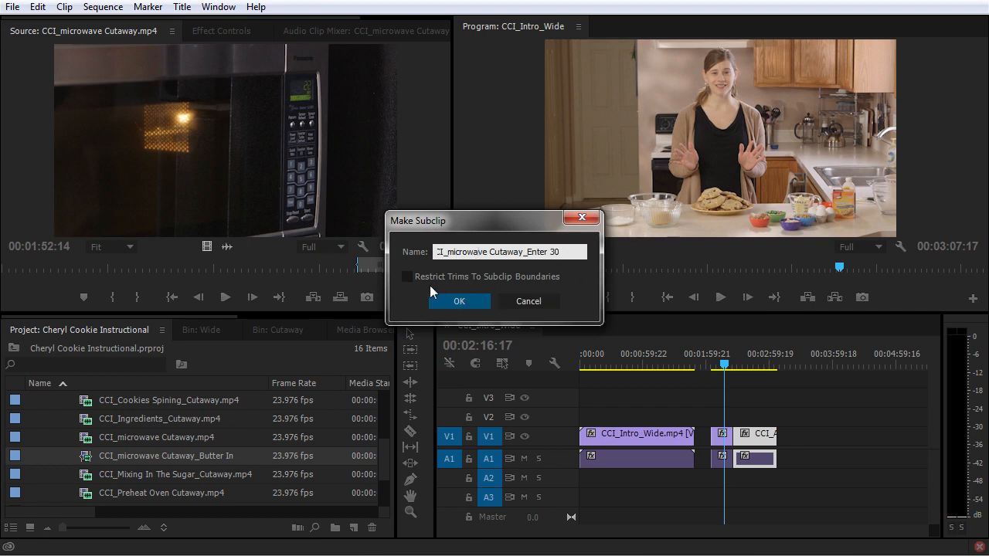
{"action": "left_click", "coordinate": [407, 277]}
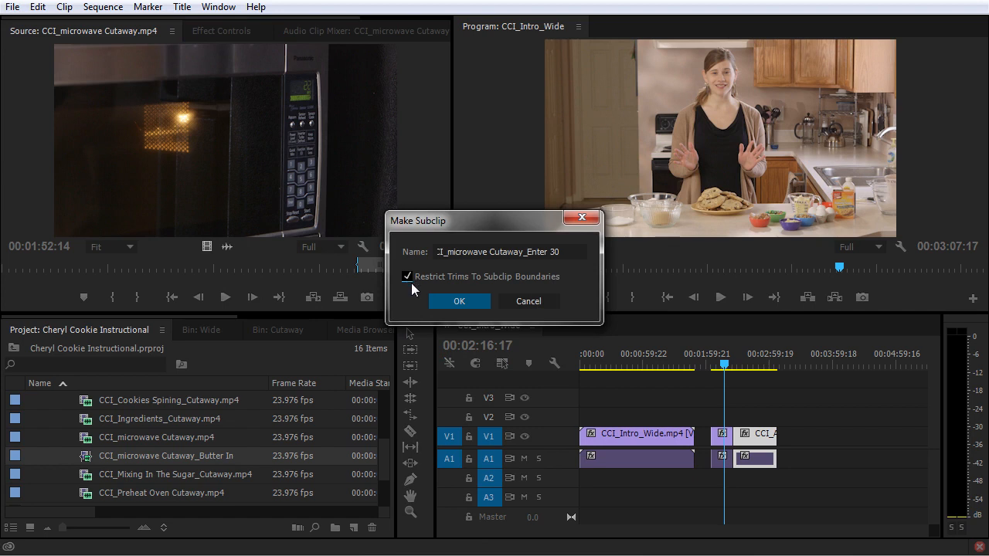
{"action": "left_click", "coordinate": [477, 301]}
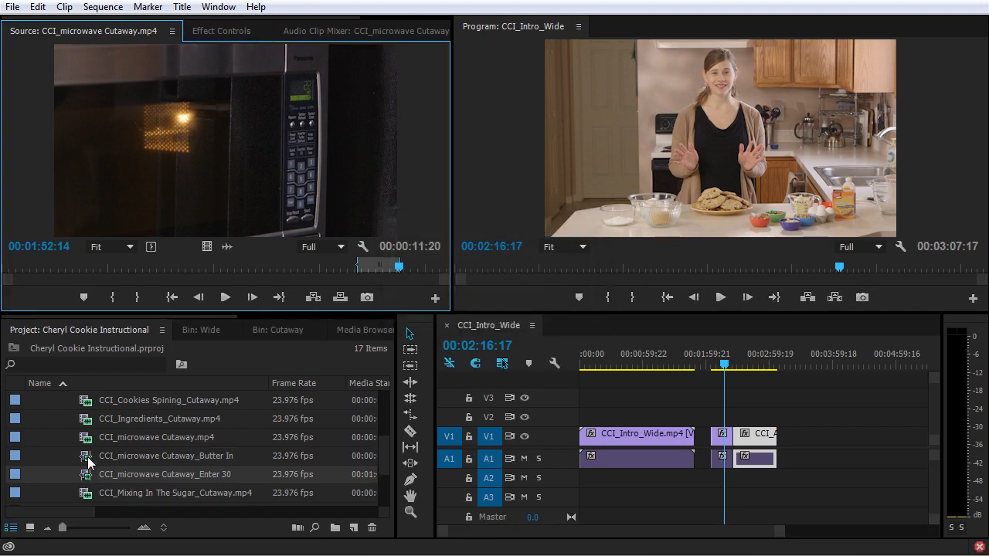
Place the Butter In and Enter 30 subclips consecutively on V1/A1 after the last clip and set the playhead to 00:03:26:21.
{"action": "left_click_drag", "start_coordinate": [114, 454], "coordinate": [800, 452]}
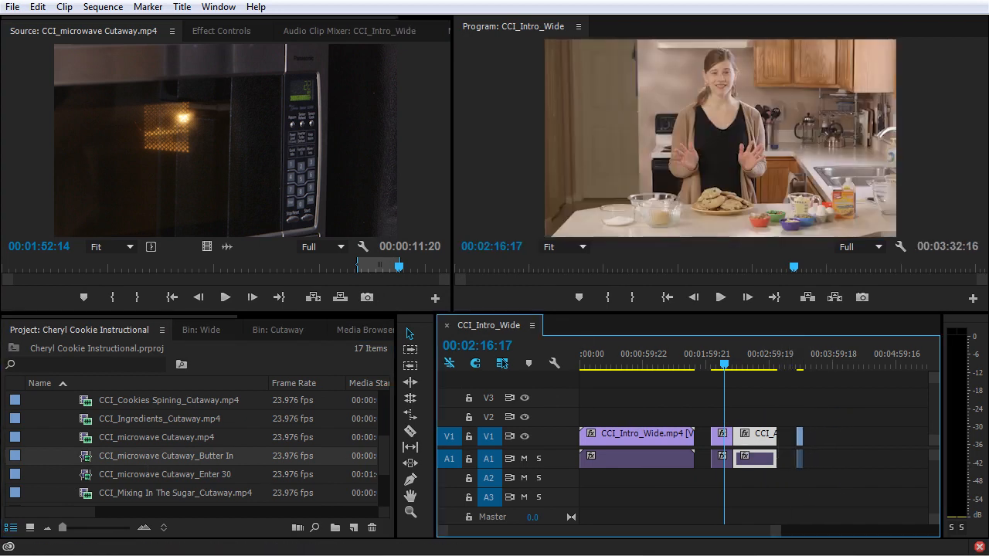
{"action": "left_click_drag", "start_coordinate": [78, 478], "coordinate": [814, 455]}
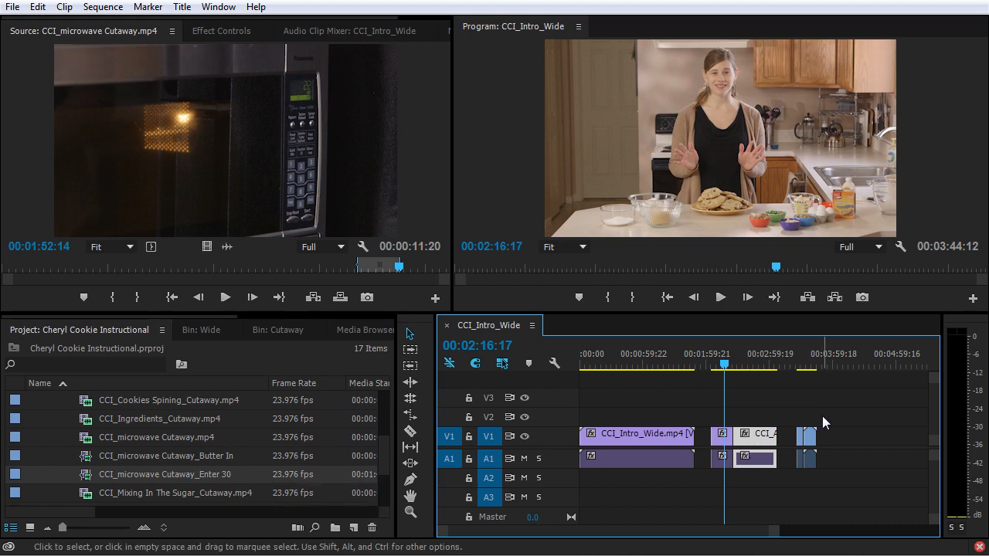
{"action": "left_click_drag", "start_coordinate": [725, 363], "coordinate": [799, 363]}
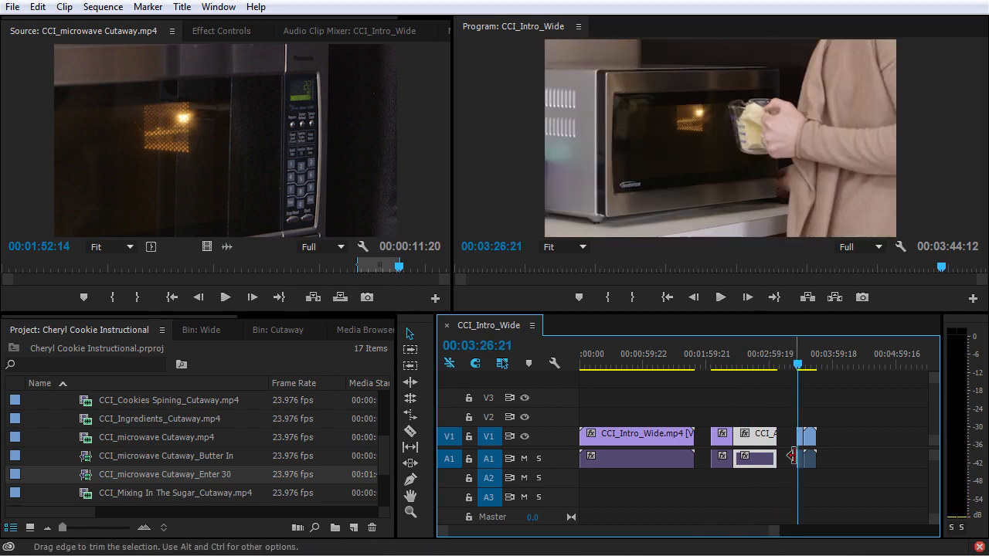
Shift the Enter 30 clip about one second later in the sequence and try to extend its edges past the subclip boundaries.
{"action": "key", "text": "equal"}
{"action": "key", "text": "equal"}
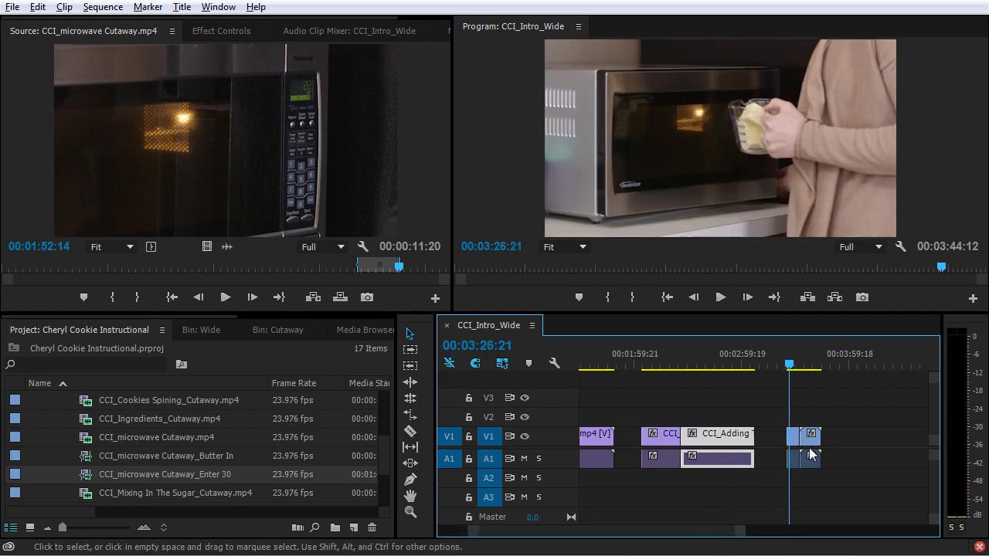
{"action": "key", "text": "equal"}
{"action": "key", "text": "equal"}
{"action": "key", "text": "equal"}
{"action": "key", "text": "equal"}
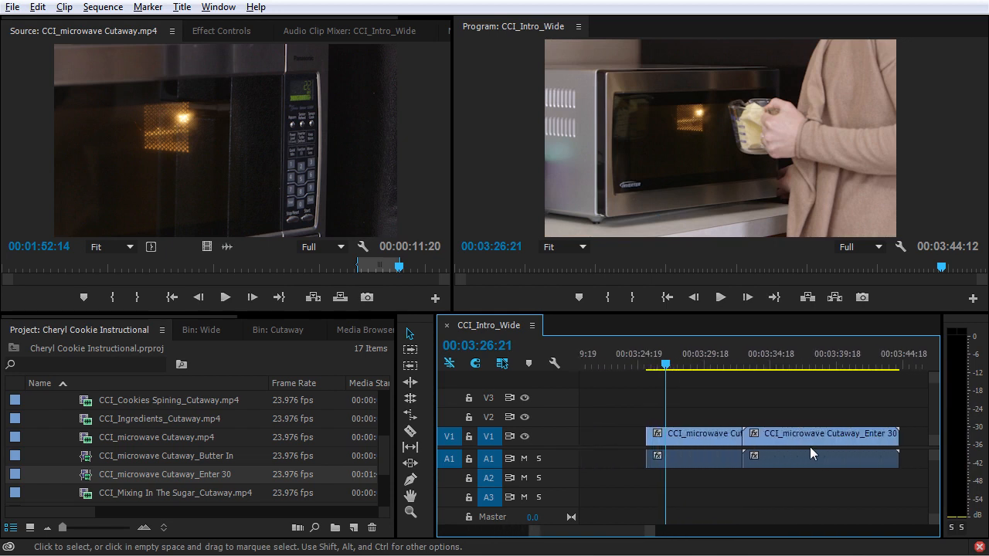
{"action": "scroll", "coordinate": [810, 448], "scroll_direction": "up", "scroll_amount": 2}
{"action": "scroll", "coordinate": [809, 450], "scroll_direction": "down", "scroll_amount": 1}
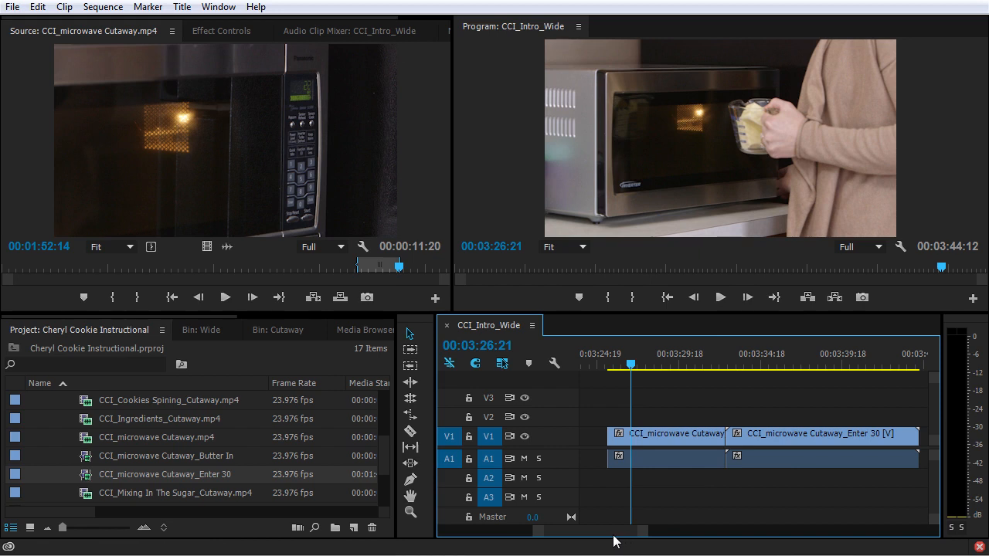
{"action": "key", "text": "shift+2"}
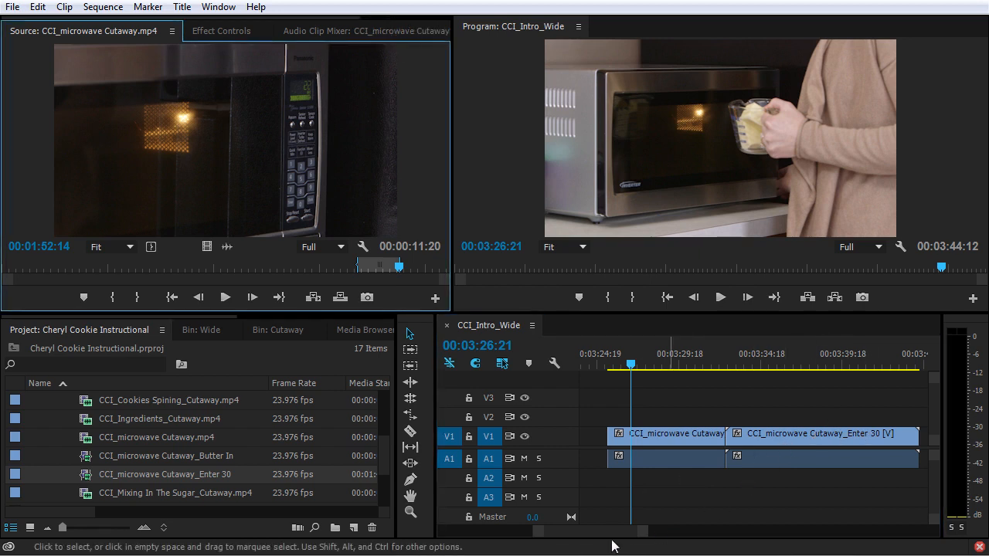
{"action": "scroll", "coordinate": [603, 535], "scroll_direction": "down", "scroll_amount": 2}
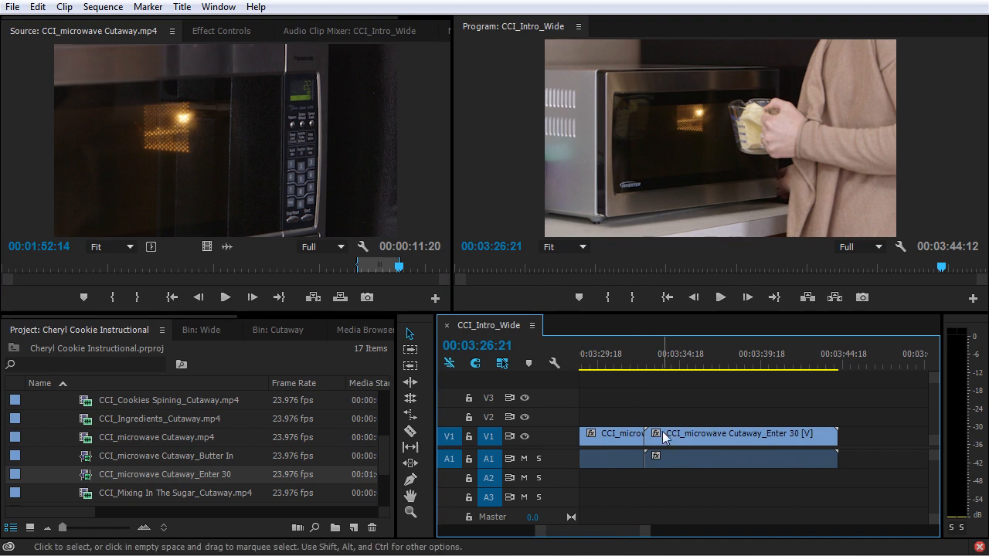
{"action": "left_click", "coordinate": [725, 433]}
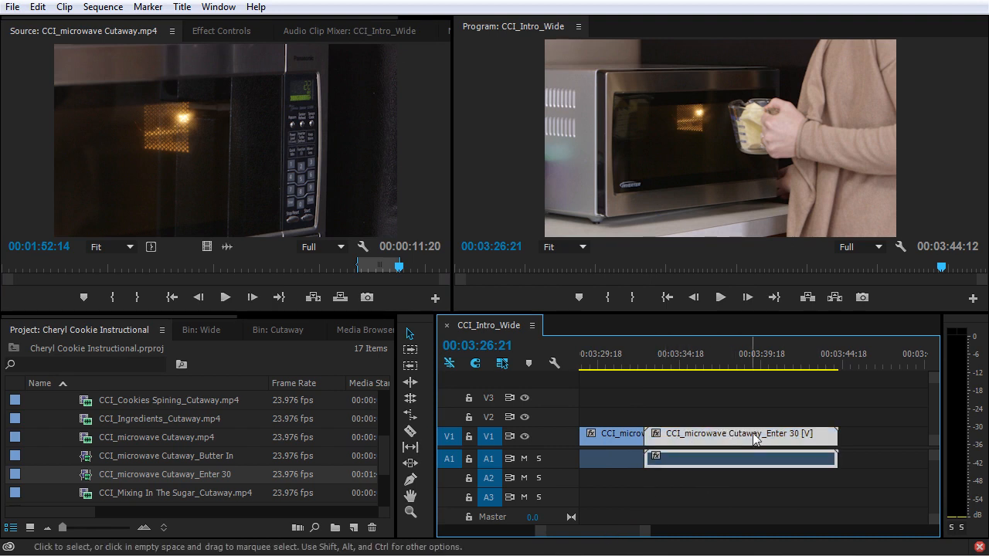
{"action": "mouse_move", "coordinate": [837, 438]}
{"action": "left_mouse_down"}
{"action": "mouse_move", "coordinate": [892, 438]}
{"action": "mouse_move", "coordinate": [806, 439]}
{"action": "mouse_move", "coordinate": [917, 435]}
{"action": "mouse_move", "coordinate": [844, 442]}
{"action": "left_mouse_up"}
{"action": "left_click_drag", "start_coordinate": [700, 438], "coordinate": [672, 438]}
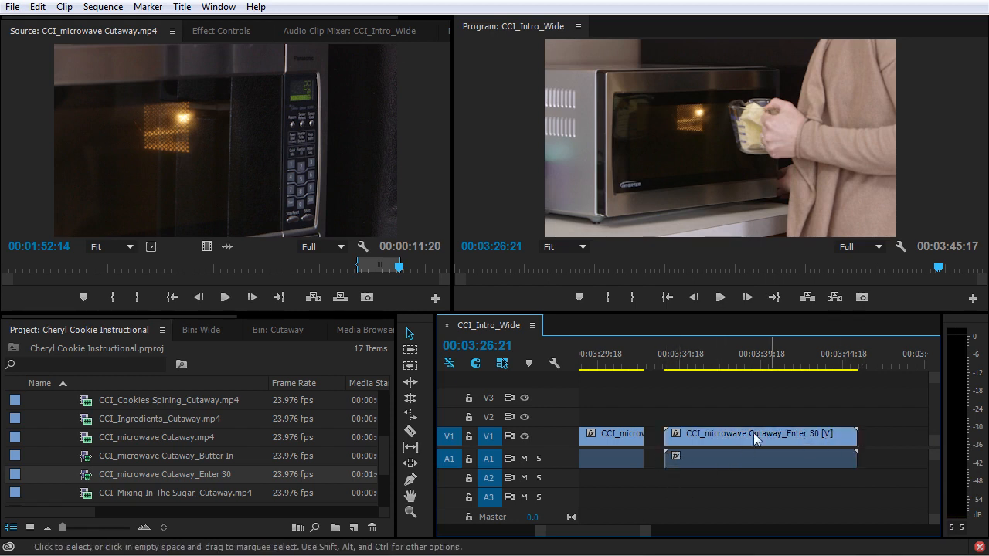
{"action": "left_click_drag", "start_coordinate": [671, 434], "coordinate": [670, 435]}
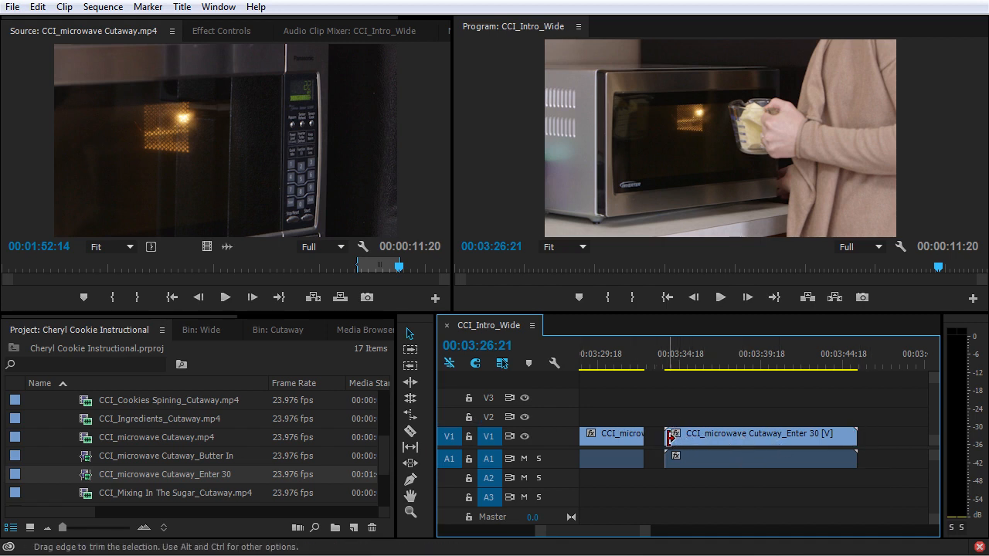
Delete the Enter 30 clip from the sequence.
{"action": "left_click", "coordinate": [716, 437]}
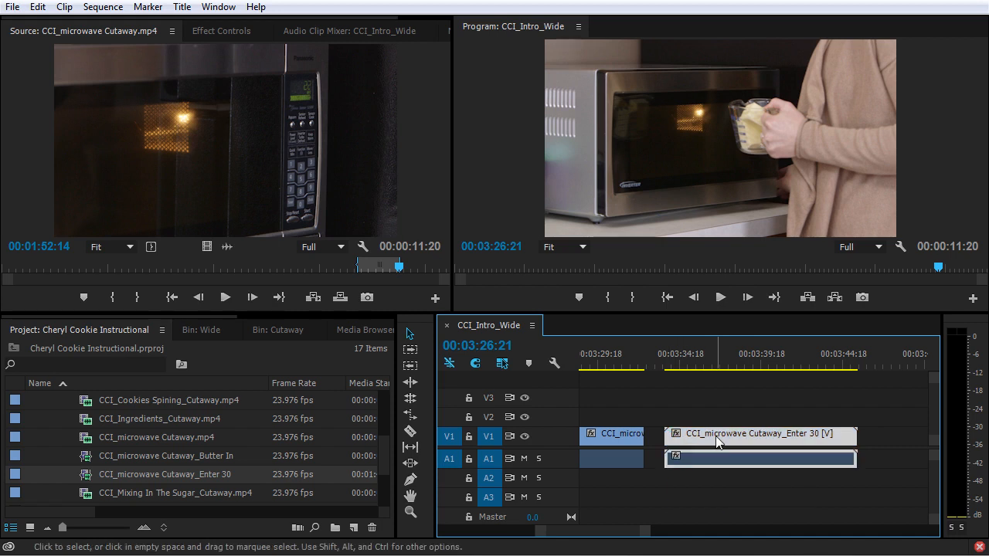
{"action": "key", "text": "Delete"}
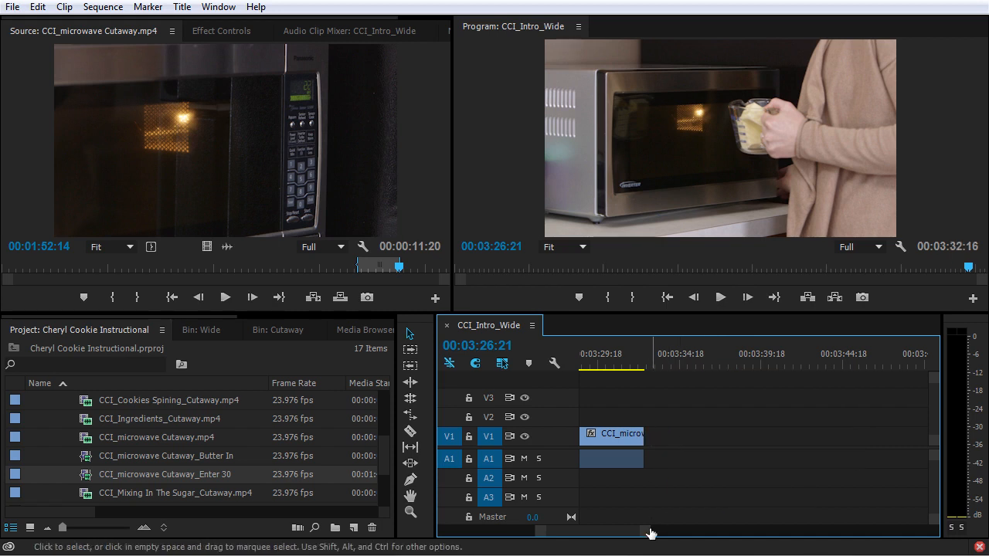
Select the Butter In clip in the sequence and try to extend its start edge.
{"action": "scroll", "coordinate": [628, 534], "scroll_direction": "up", "scroll_amount": 5}
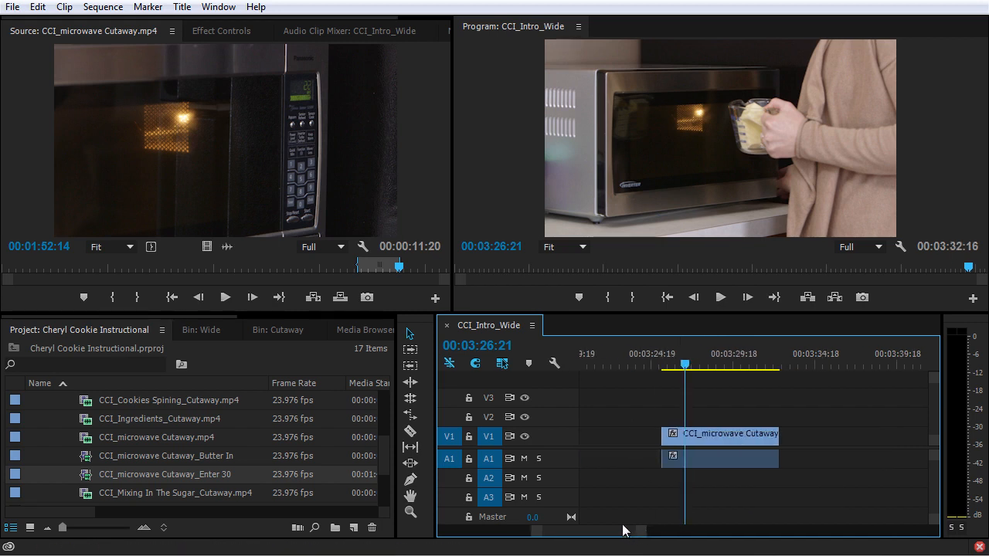
{"action": "left_click", "coordinate": [759, 437]}
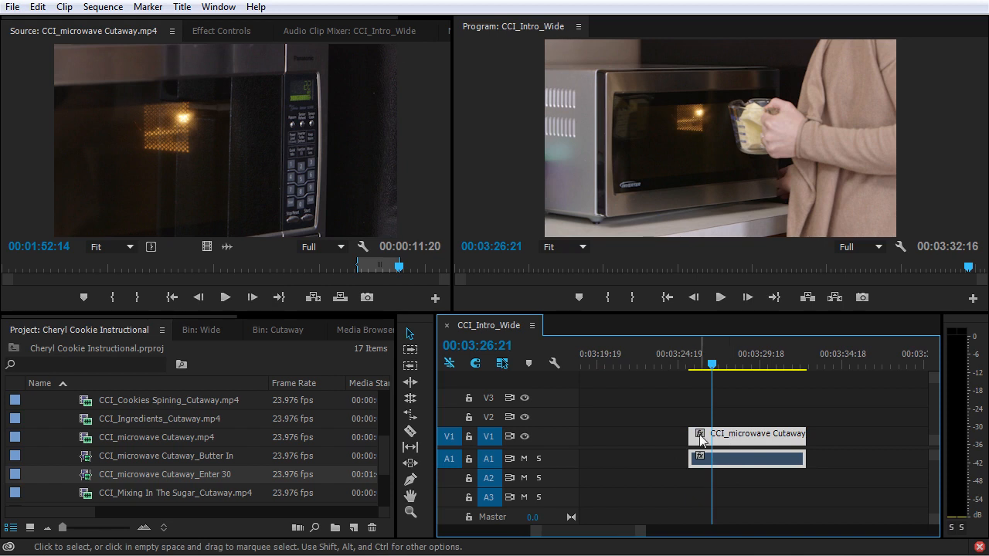
{"action": "mouse_move", "coordinate": [692, 437]}
{"action": "left_mouse_down"}
{"action": "mouse_move", "coordinate": [645, 438]}
{"action": "mouse_move", "coordinate": [694, 444]}
{"action": "left_mouse_up"}
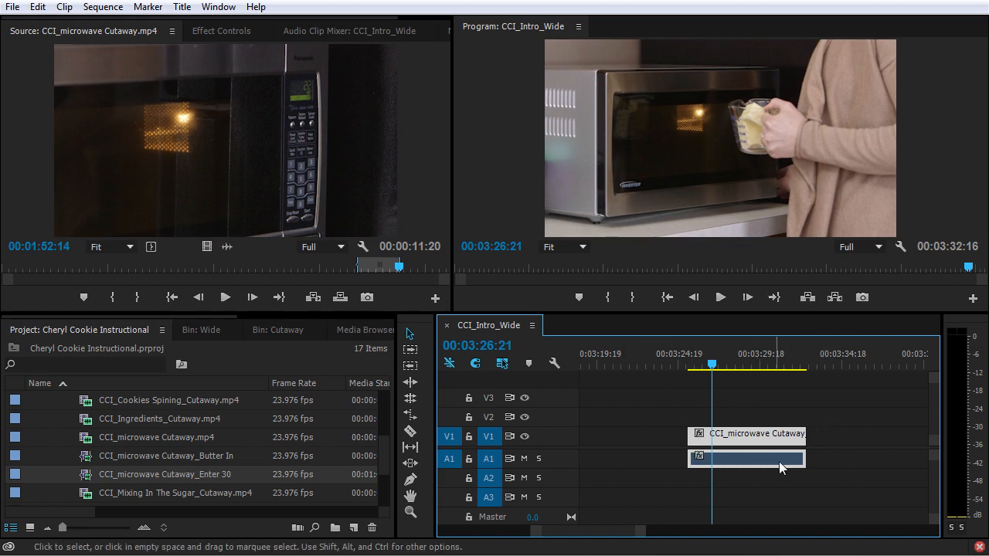
Delete the Enter 30 subclip from the project and remake it as CCI_microwave Cutaway_Enter 30 without restricting trims to subclip boundaries.
{"action": "left_click", "coordinate": [87, 479]}
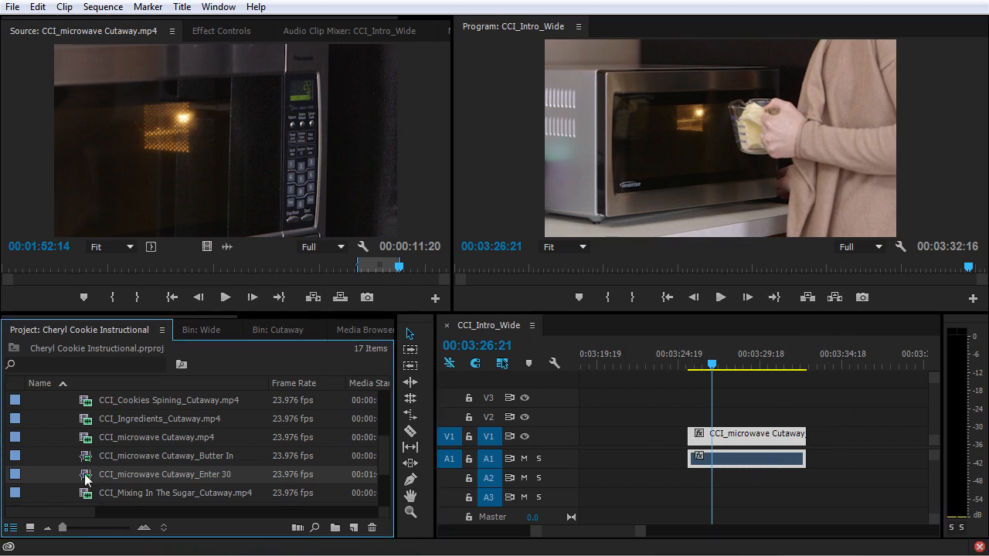
{"action": "key", "text": "Delete"}
{"action": "left_click", "coordinate": [220, 148]}
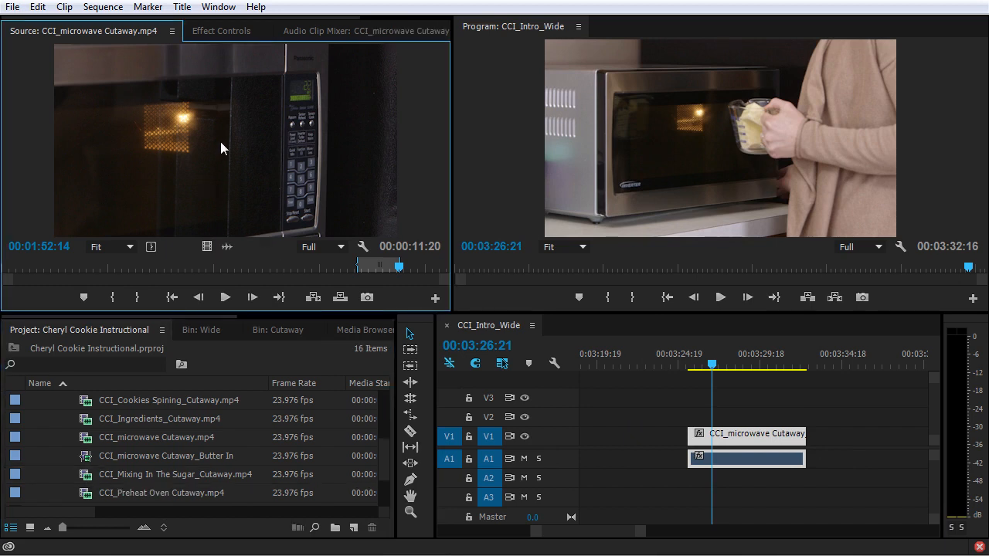
{"action": "key", "text": "ctrl+u"}
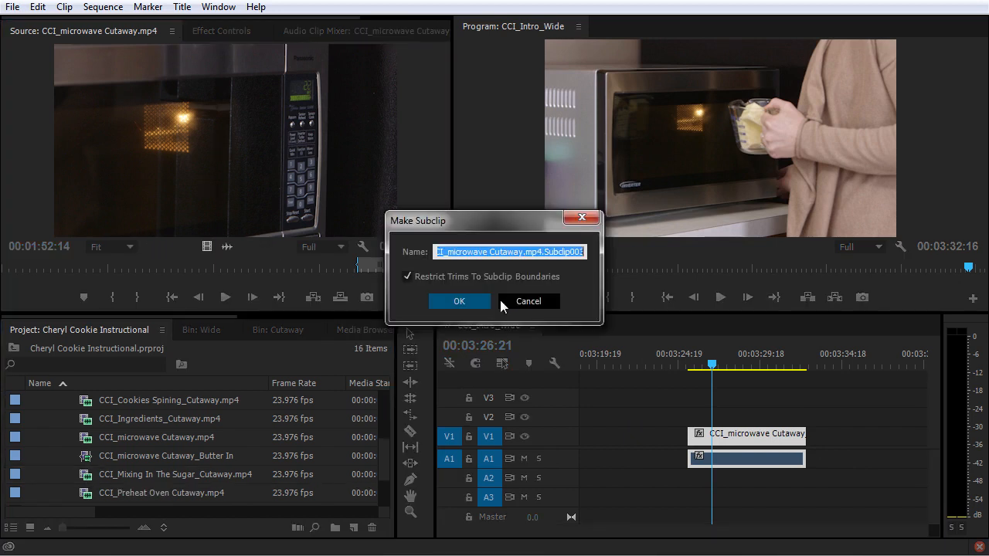
{"action": "left_click", "coordinate": [525, 251]}
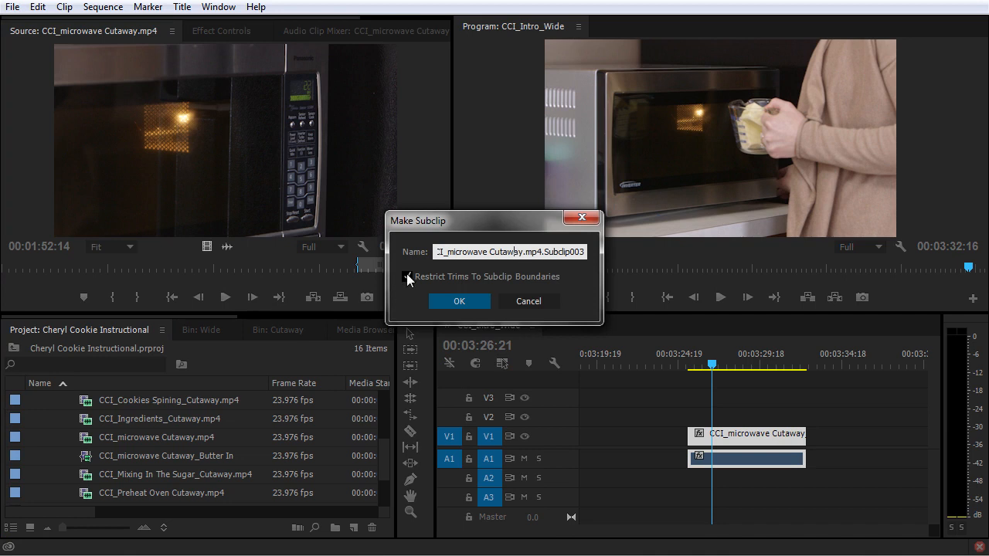
{"action": "left_click", "coordinate": [407, 277]}
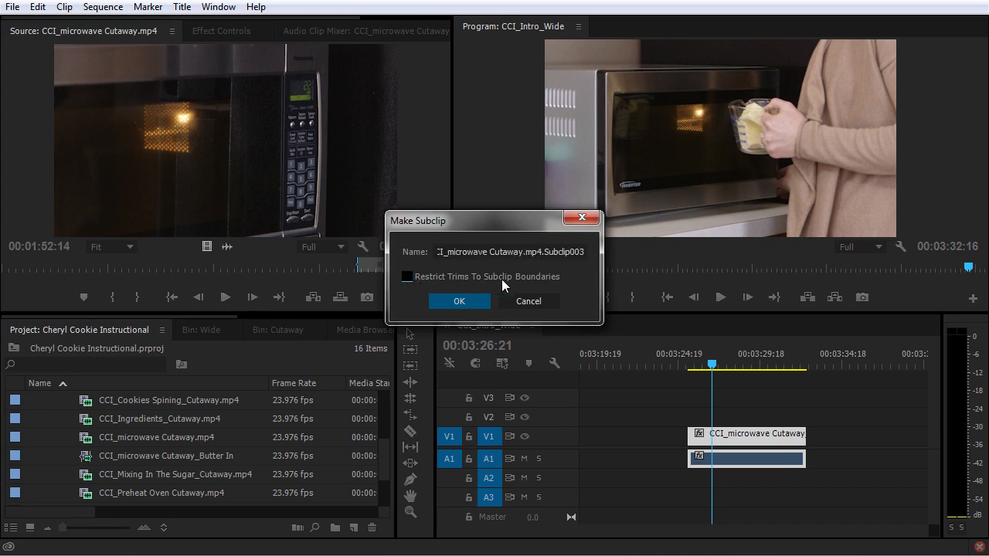
{"action": "left_click_drag", "start_coordinate": [525, 251], "coordinate": [627, 255]}
{"action": "type", "text": "_Enter 30"}
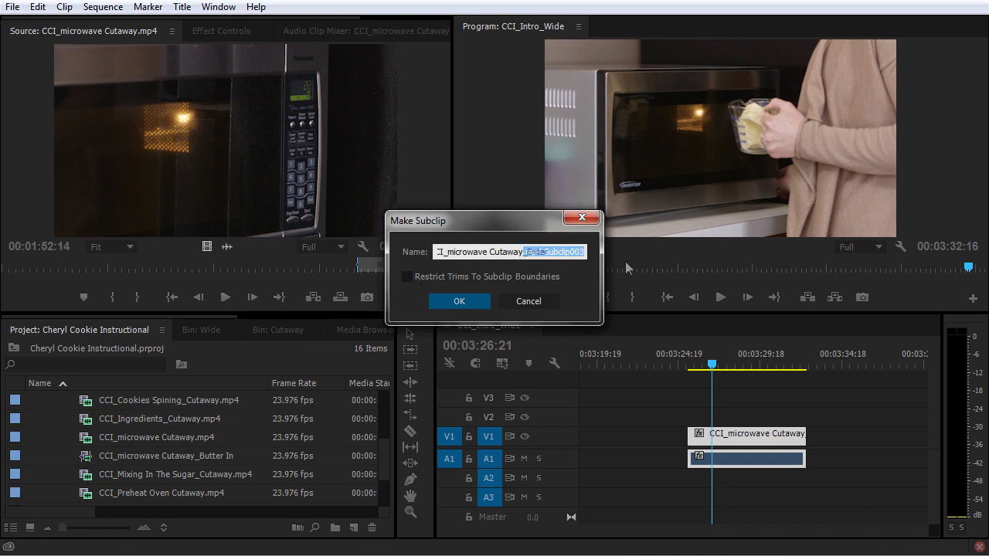
{"action": "left_click", "coordinate": [459, 303]}
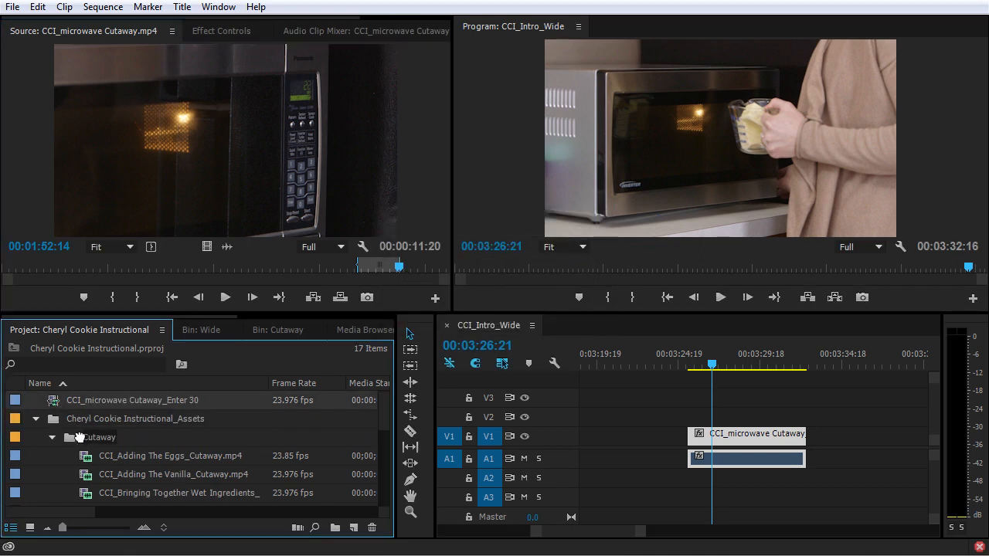
Move the new Enter 30 subclip into the Cutaway bin and place it on V1/A1 about one second after the Butter In clip.
{"action": "scroll", "coordinate": [84, 442], "scroll_direction": "down", "scroll_amount": 1}
{"action": "scroll", "coordinate": [75, 435], "scroll_direction": "down", "scroll_amount": 7}
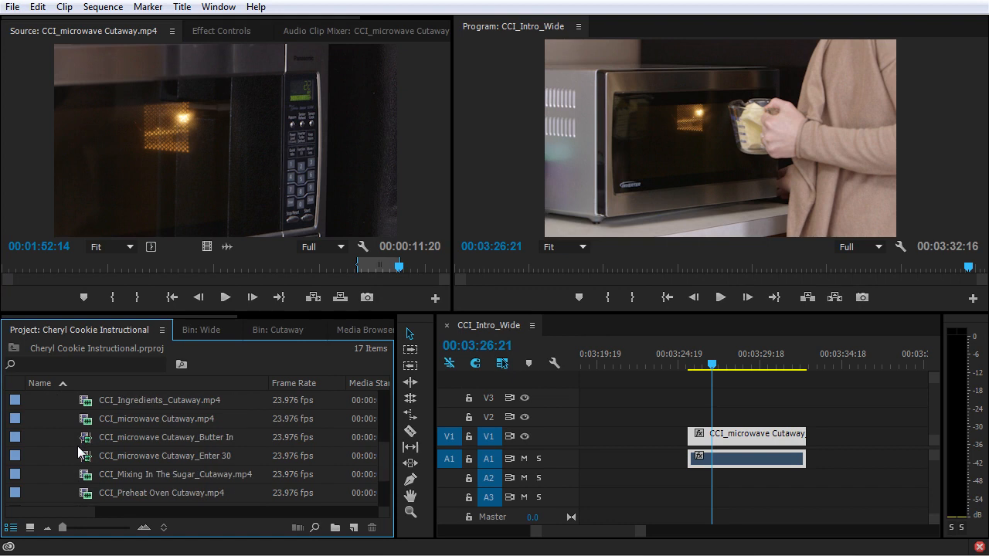
{"action": "left_click_drag", "start_coordinate": [91, 451], "coordinate": [847, 443]}
{"action": "left_click", "coordinate": [842, 436]}
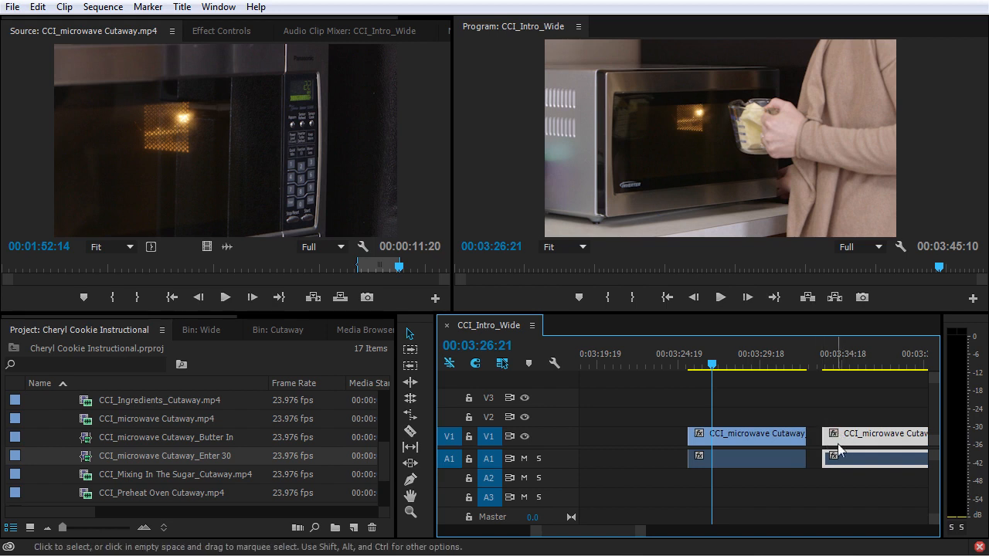
{"action": "scroll", "coordinate": [614, 534], "scroll_direction": "down", "scroll_amount": 5}
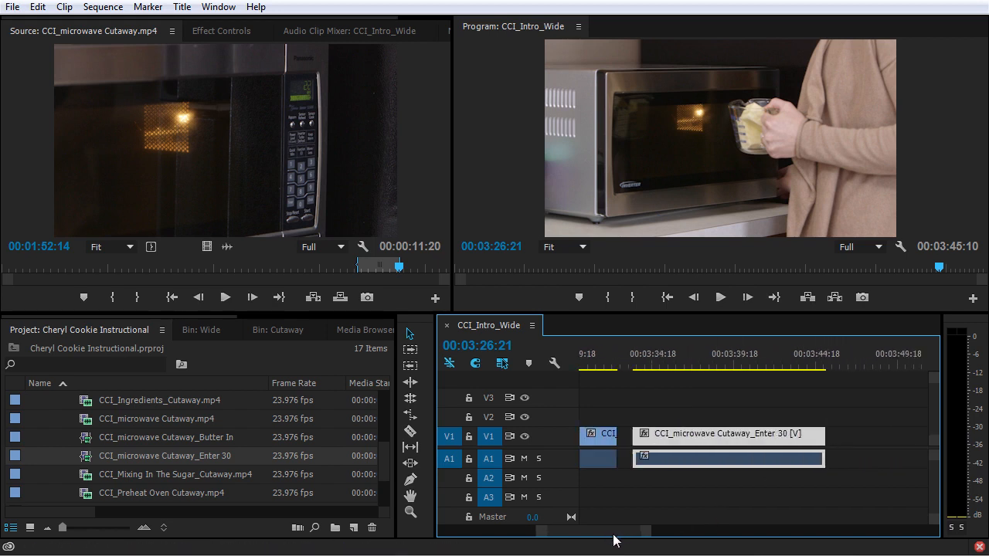
{"action": "scroll", "coordinate": [615, 535], "scroll_direction": "up", "scroll_amount": 1}
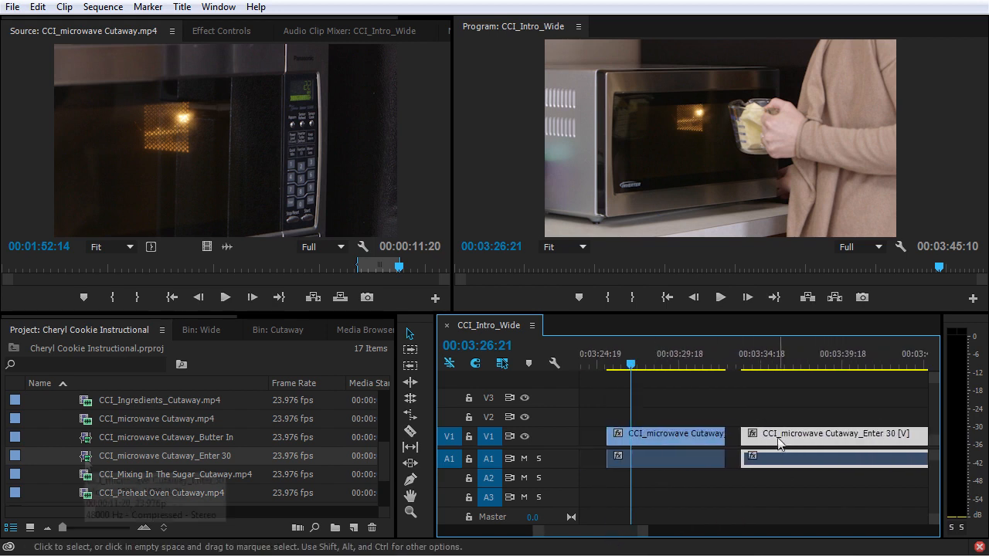
Undo the unrestricted Enter 30 subclip's placement and creation, restoring the trim-restricted Enter 30 subclip in the bin and sequence.
{"action": "key", "text": "ctrl+z"}
{"action": "key", "text": "ctrl+z"}
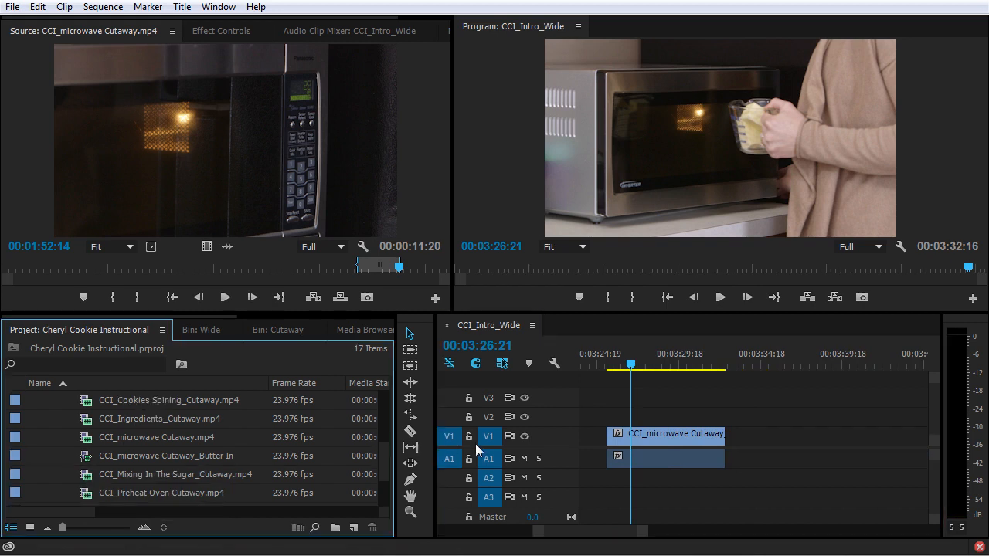
{"action": "key", "text": "ctrl+shift+z"}
{"action": "key", "text": "ctrl+shift+z"}
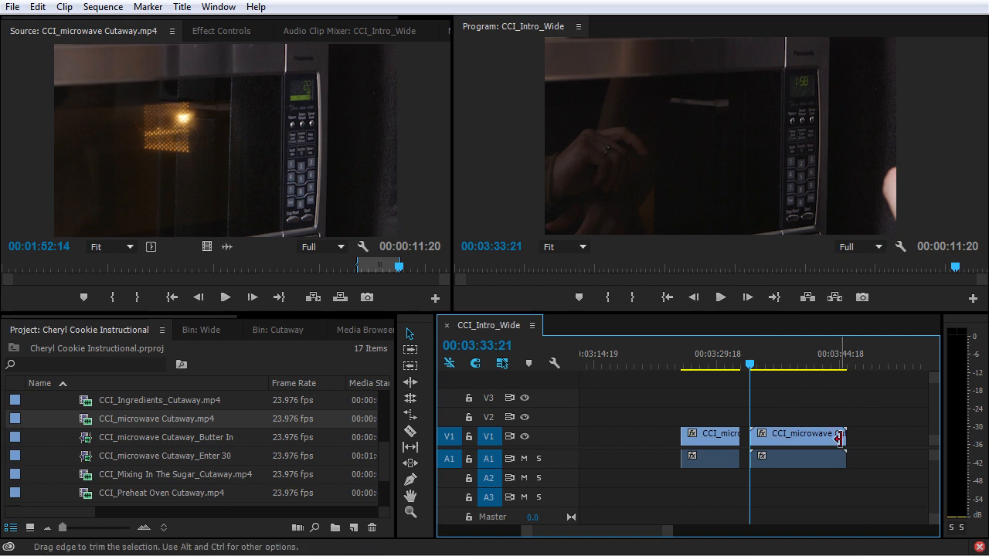
Edit the Enter 30 subclip so its start is earlier and its end later, keeping trims restricted to subclip boundaries.
{"action": "left_click", "coordinate": [85, 460]}
{"action": "right_click", "coordinate": [85, 461]}
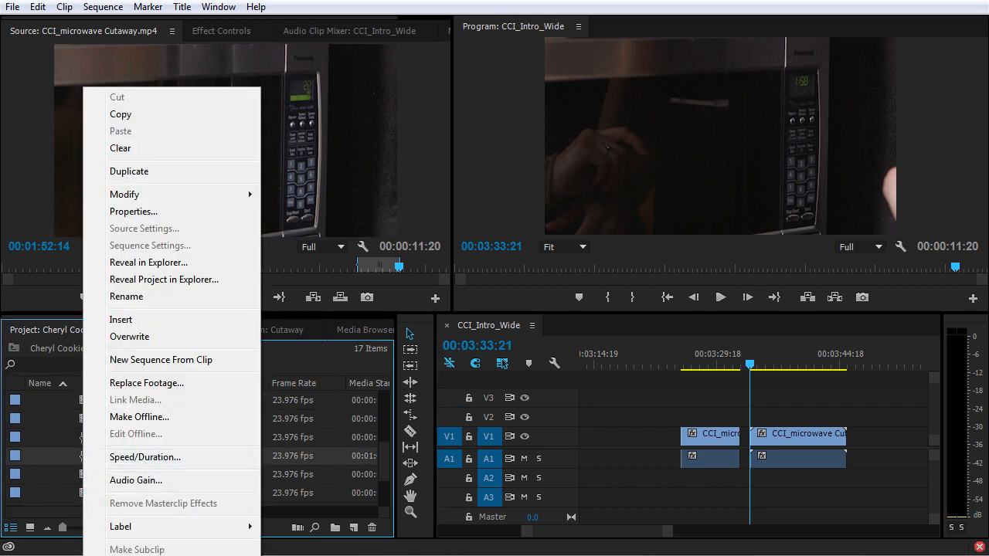
{"action": "left_click", "coordinate": [139, 555]}
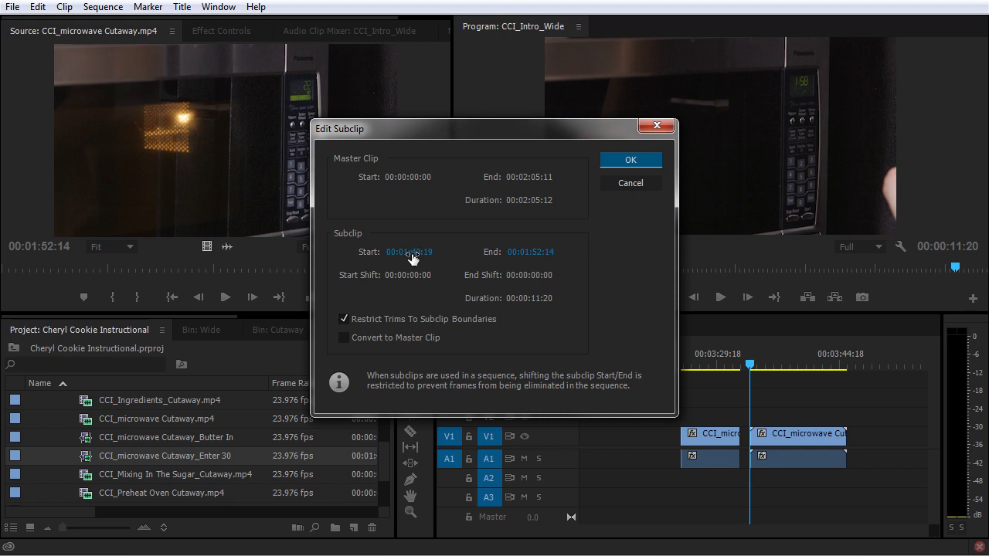
{"action": "left_click_drag", "start_coordinate": [406, 259], "coordinate": [373, 261]}
{"action": "left_click_drag", "start_coordinate": [530, 252], "coordinate": [566, 265]}
{"action": "left_click", "coordinate": [630, 160]}
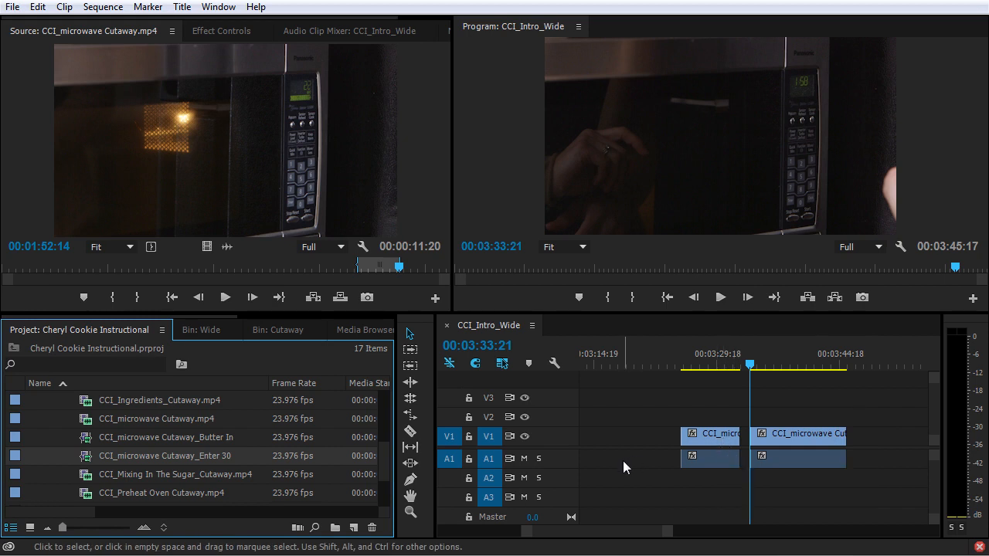
Open the master clip CCI_microwave Cutaway.mp4 in the Source monitor and return to the CCI_Intro_Wide sequence.
{"action": "key", "text": "Up"}
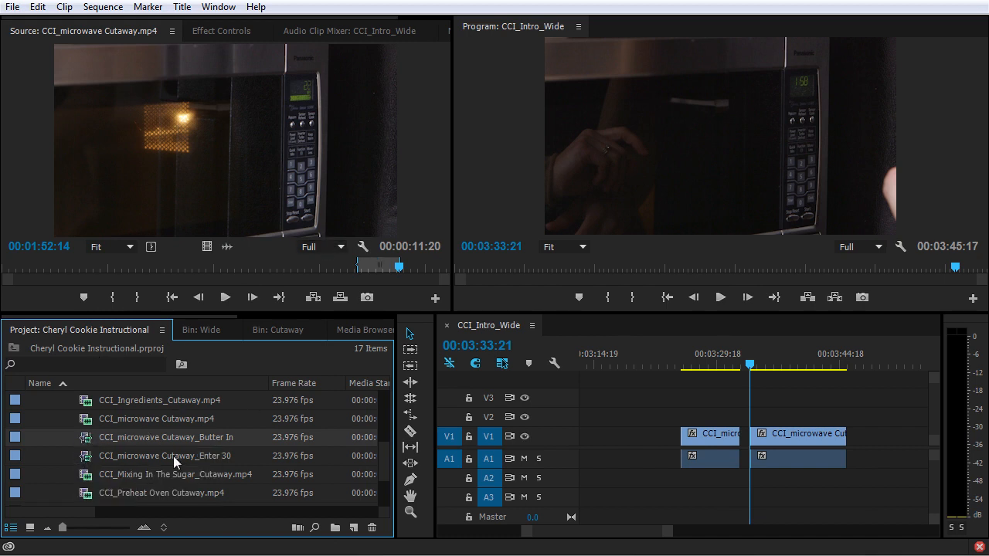
{"action": "double_click", "coordinate": [89, 420]}
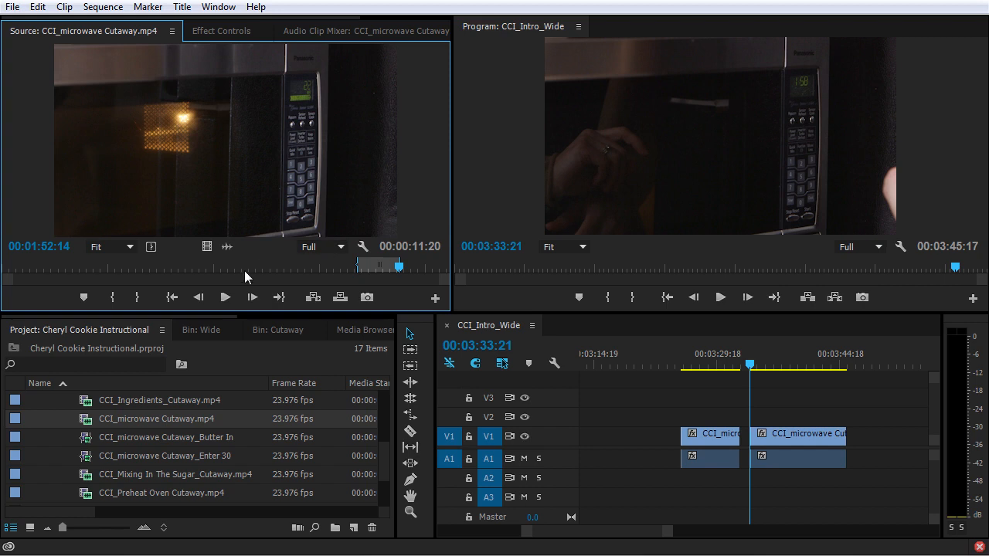
{"action": "left_click", "coordinate": [630, 405]}
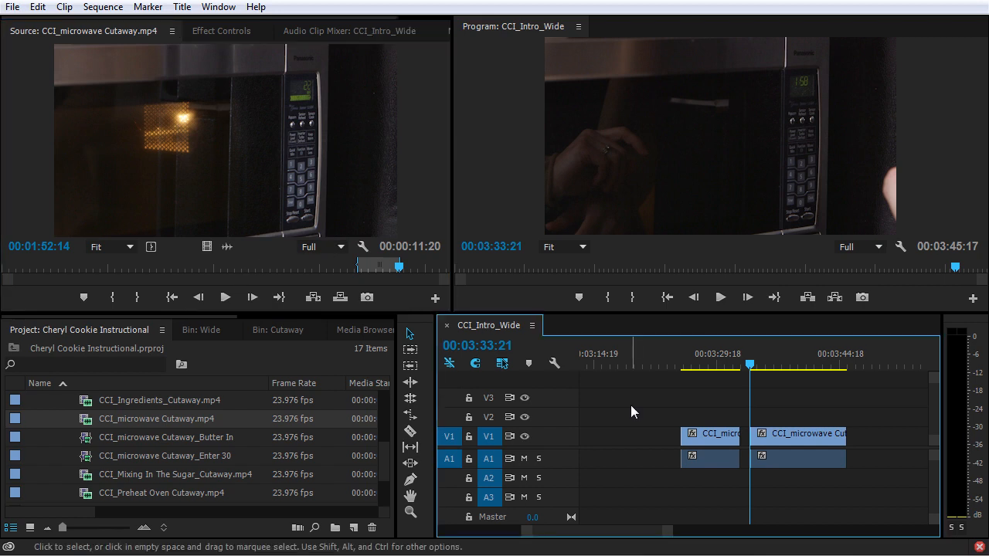